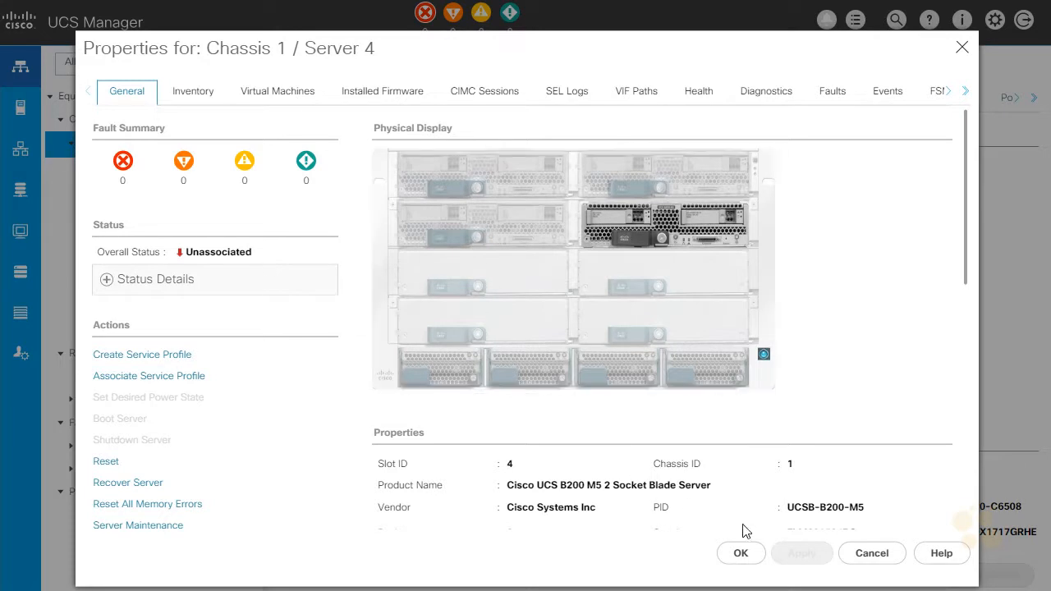
Close the server properties and start creating service profiles from the ESXi-Demo template with the naming prefix ESXi-Demo-
left_click(744, 554)
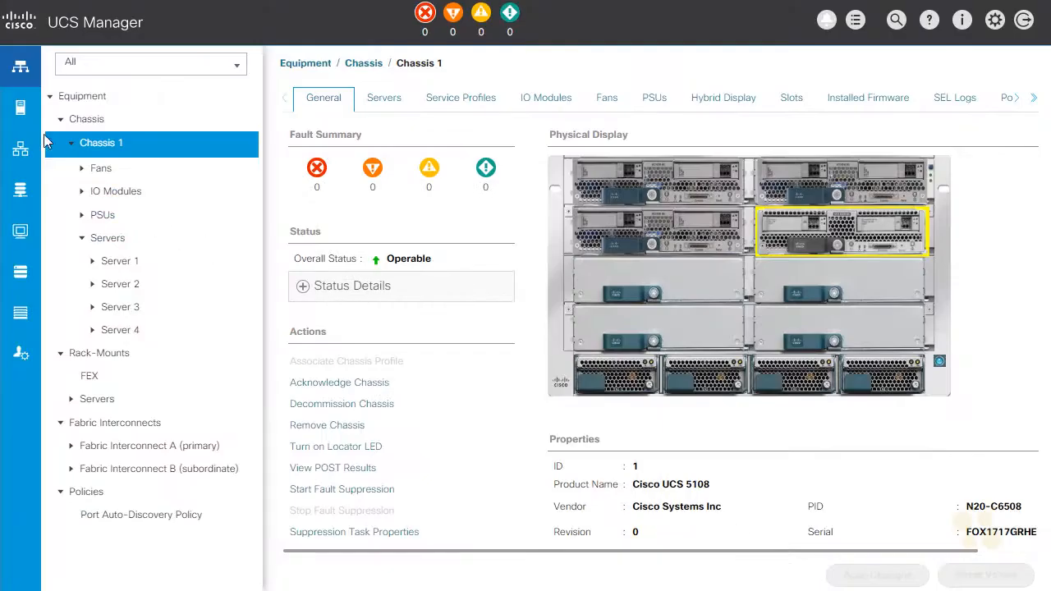
left_click(22, 113)
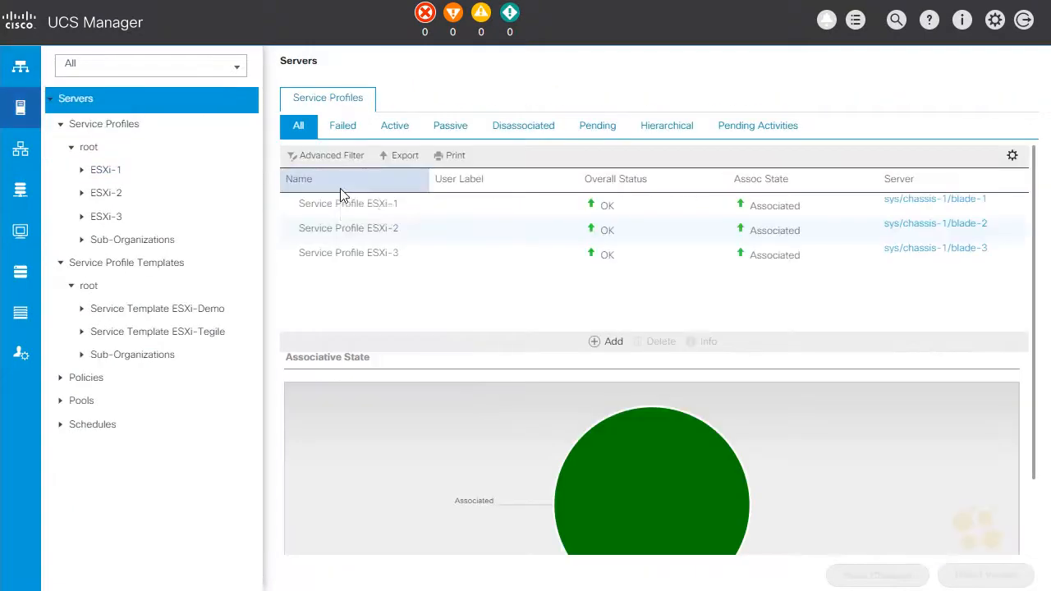
right_click(188, 316)
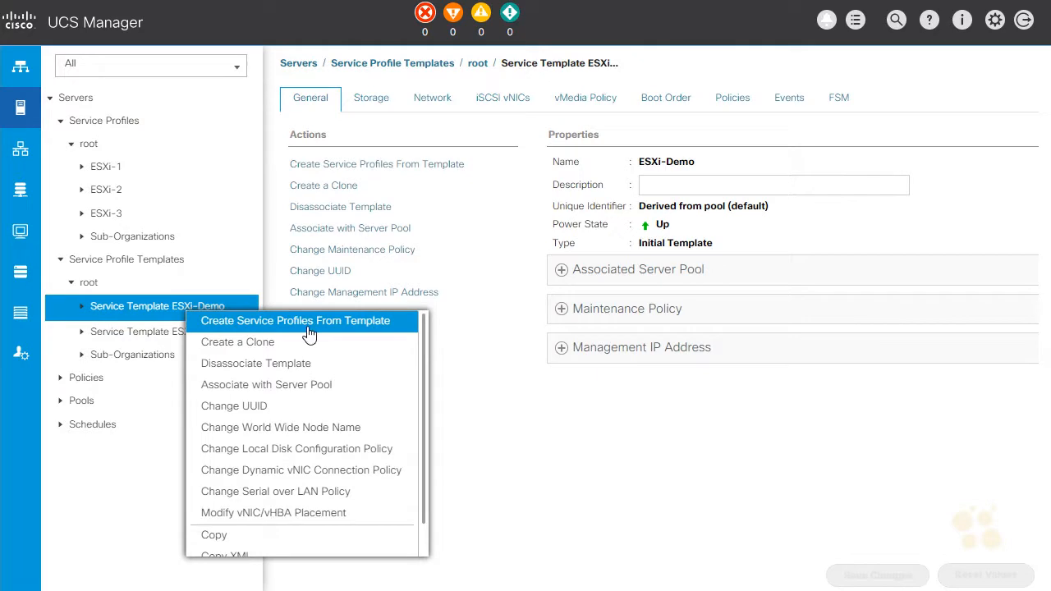
left_click(311, 330)
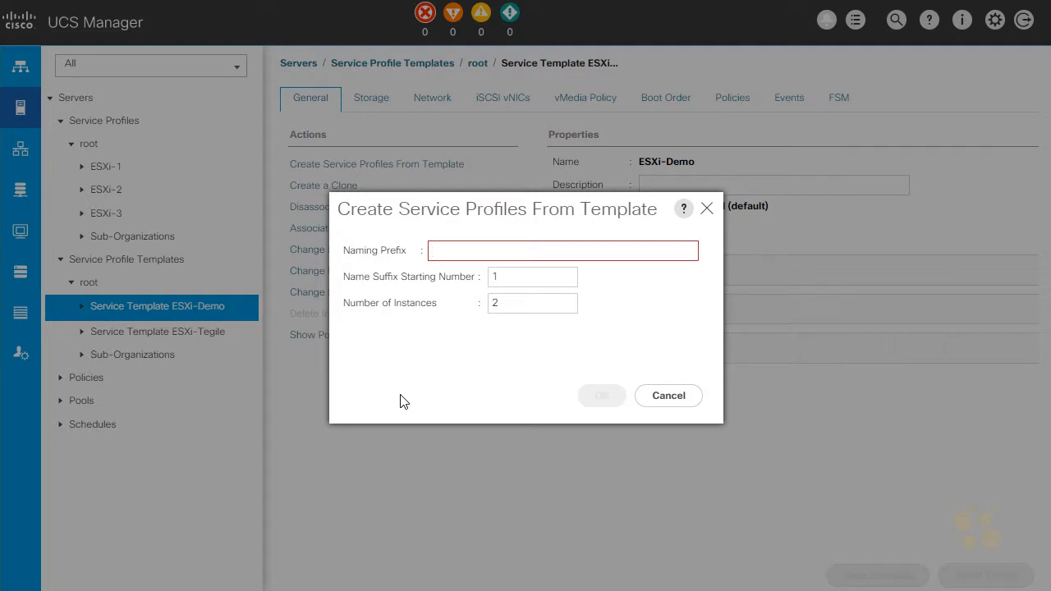
type("ESXi-Demo-")
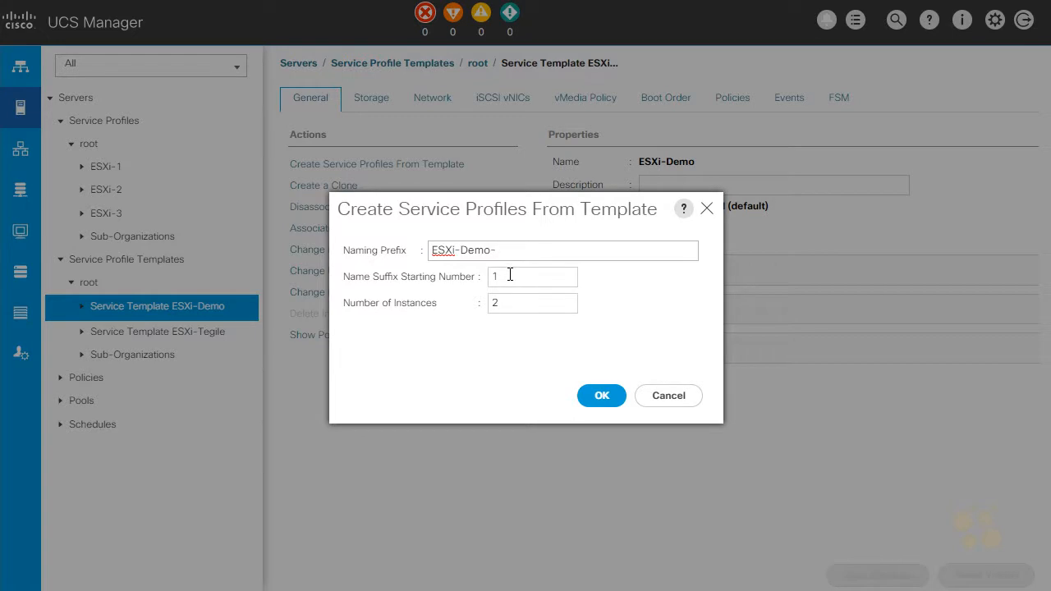
Set the number of instances to 1 and create the service profile from the template
left_click_drag(506, 307, 460, 306)
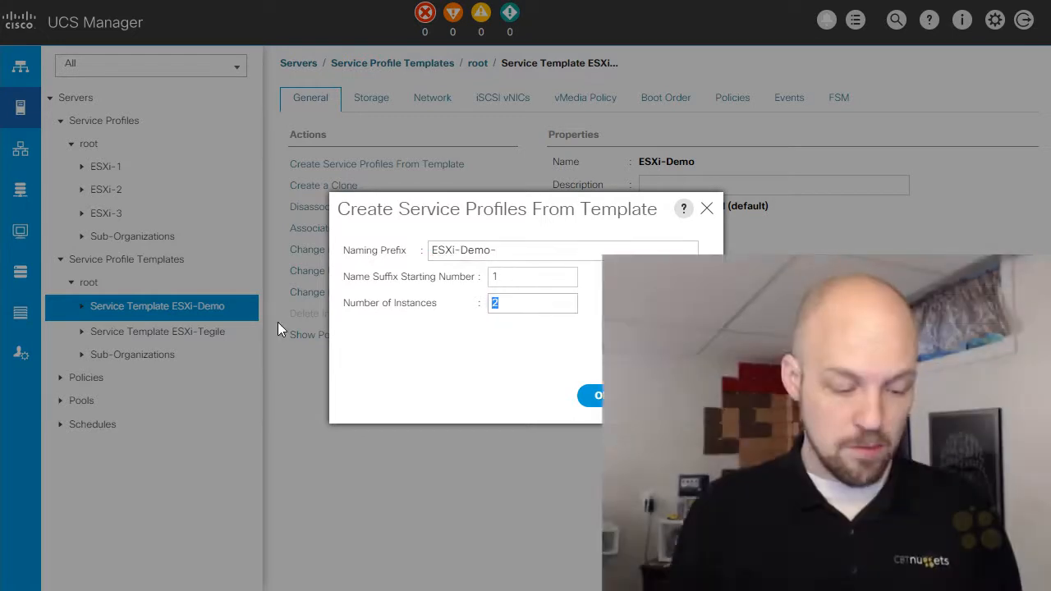
type("10")
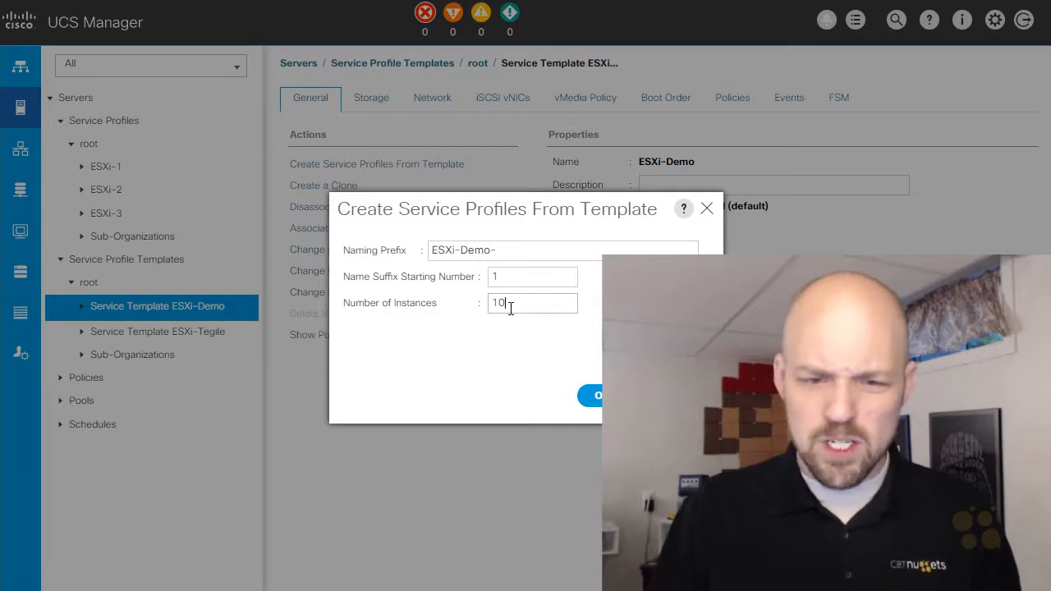
left_click_drag(506, 307, 491, 308)
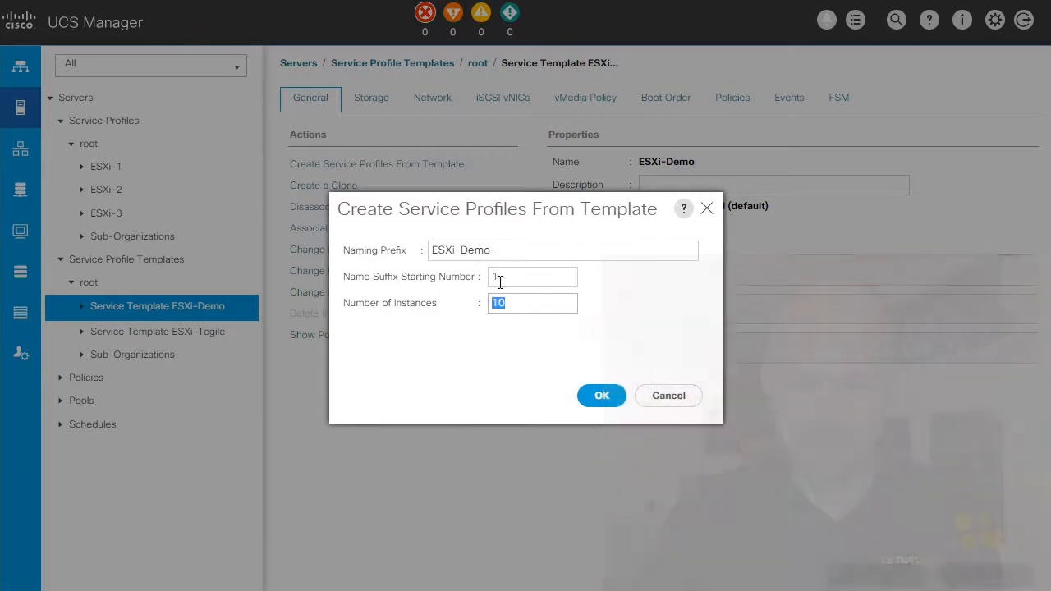
type("1")
left_click(602, 397)
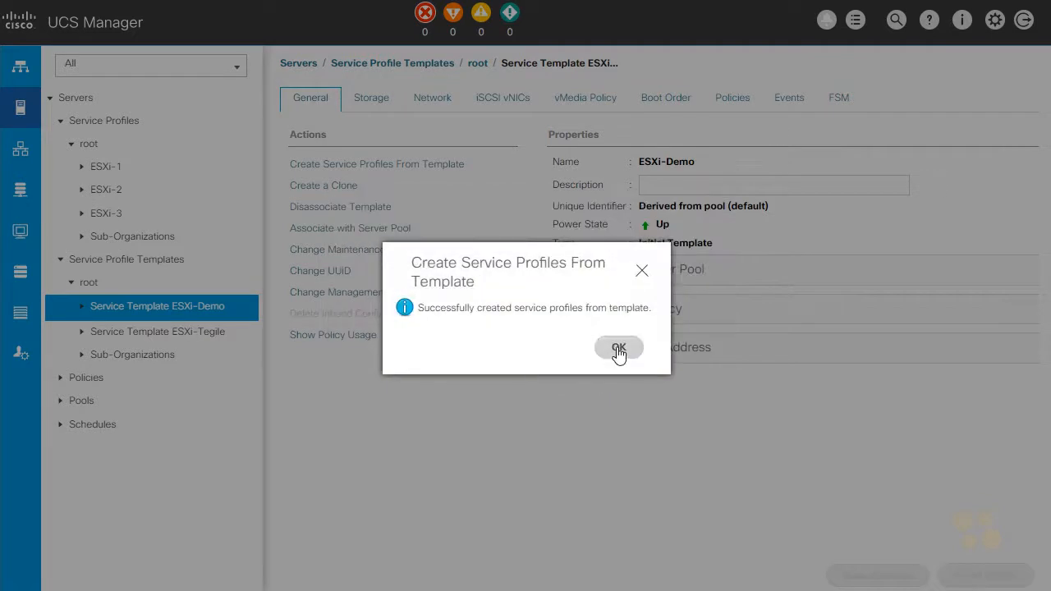
left_click(600, 351)
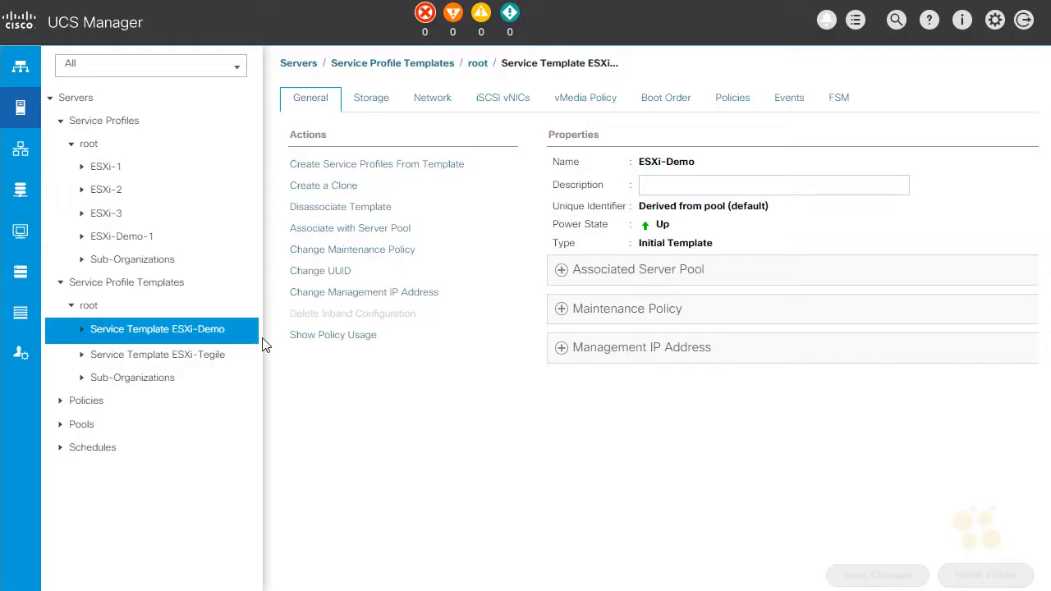
Check the association progress of service profile ESXi-Demo-1 in its FSM details
left_click(124, 239)
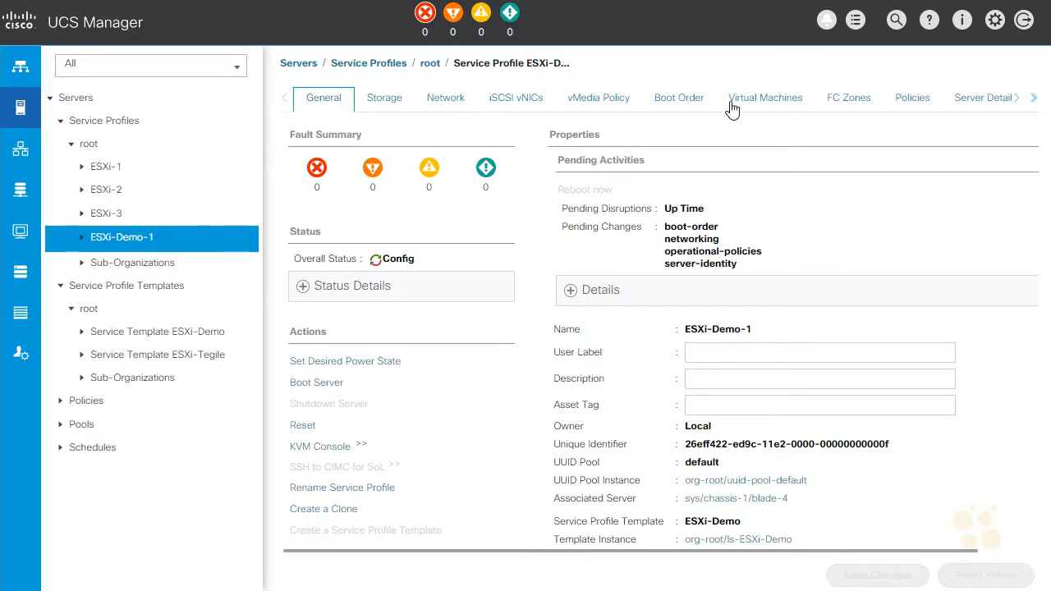
left_click(1018, 99)
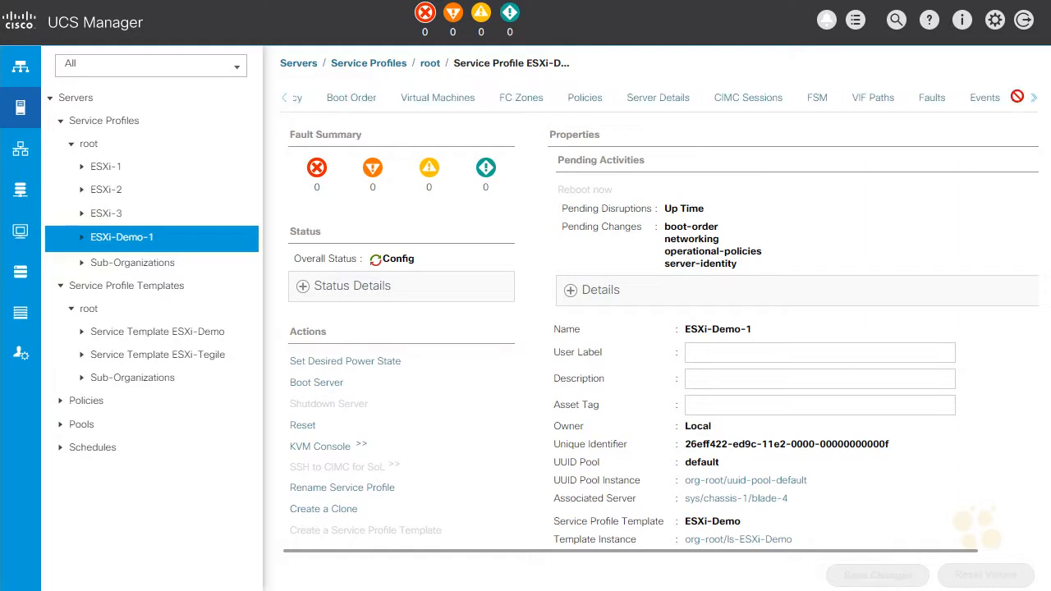
left_click(820, 104)
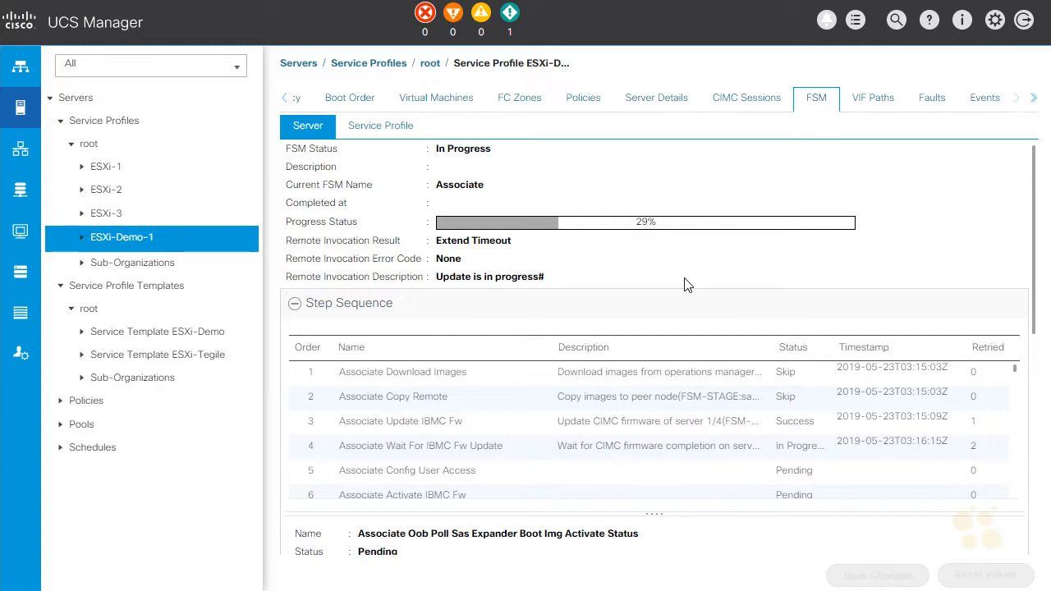
Return to the general details of ESXi-Demo-1 and launch its KVM console
left_click(285, 99)
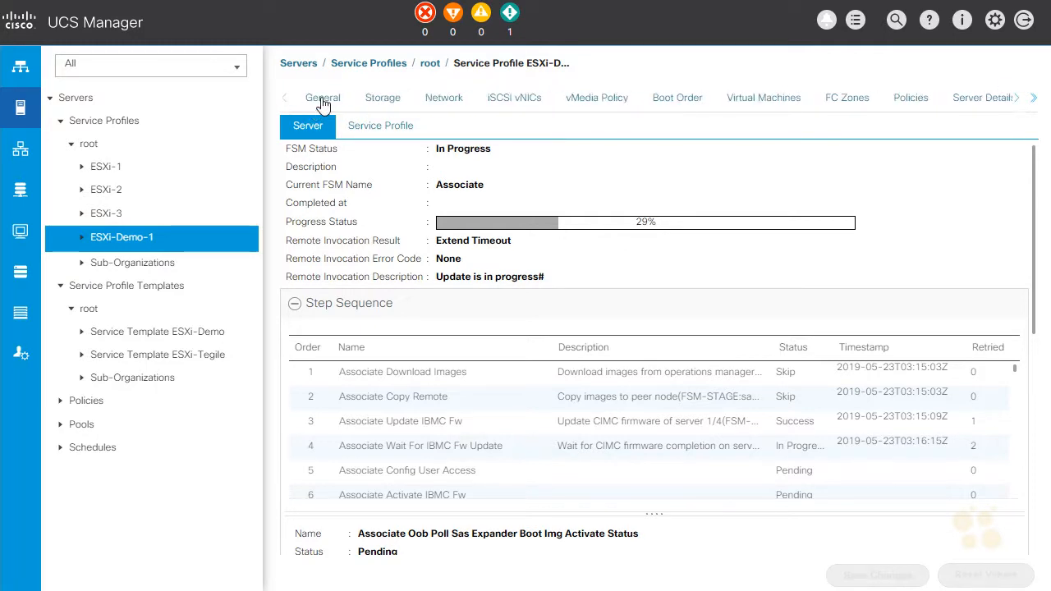
left_click(323, 100)
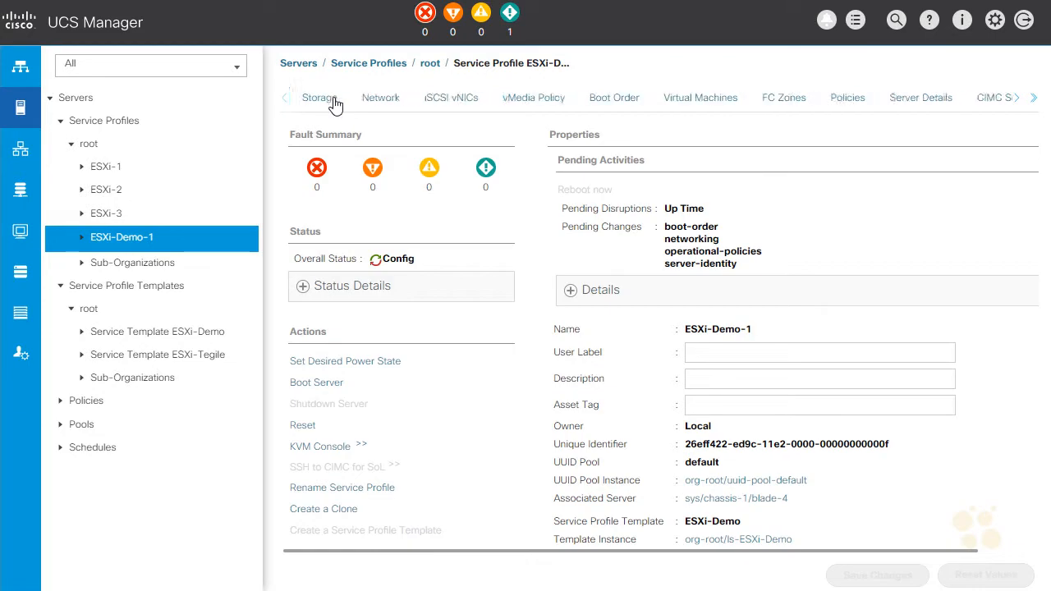
left_click(332, 454)
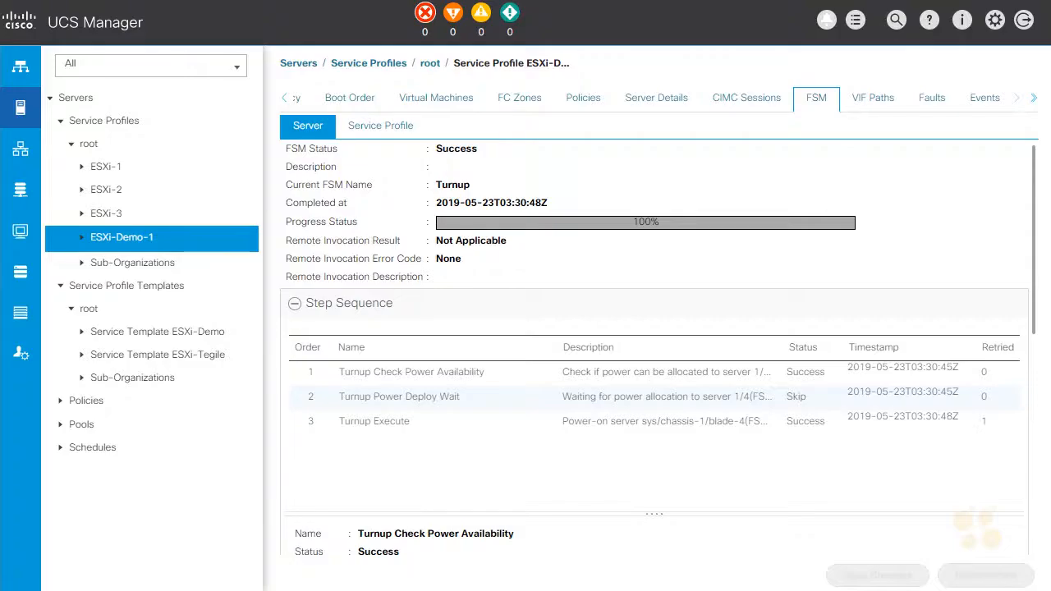
Open the properties of the server associated with ESXi-Demo-1 and expand its status details
left_click(283, 98)
left_click(317, 100)
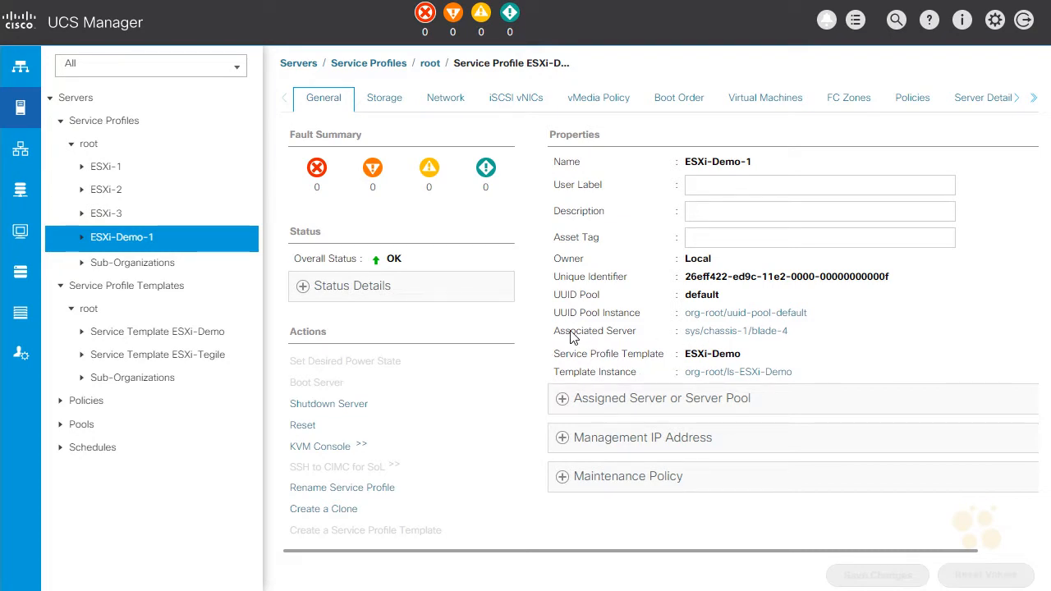
left_click_drag(554, 332, 636, 343)
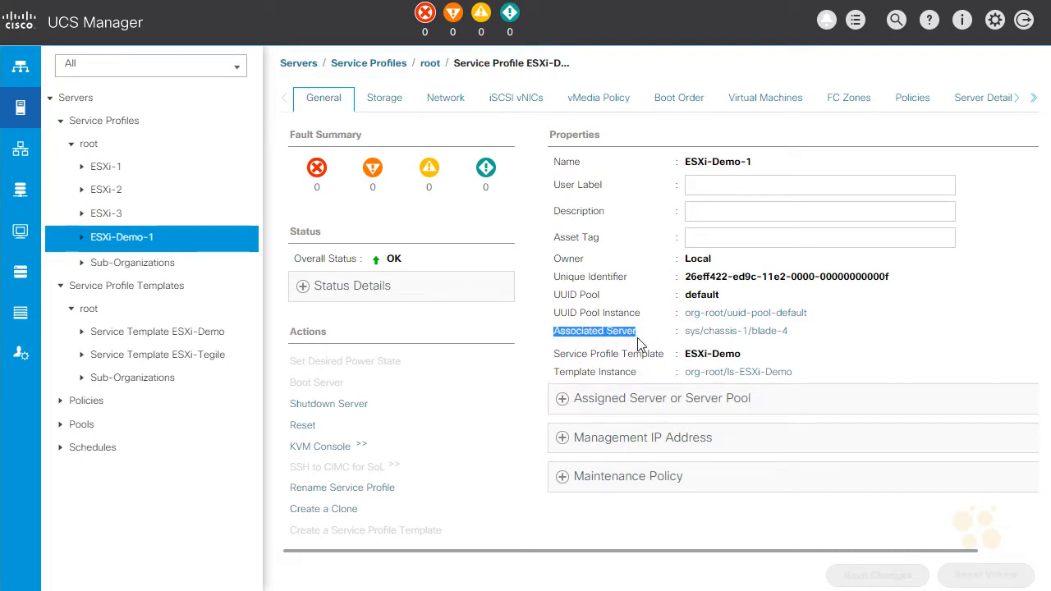
left_click(741, 338)
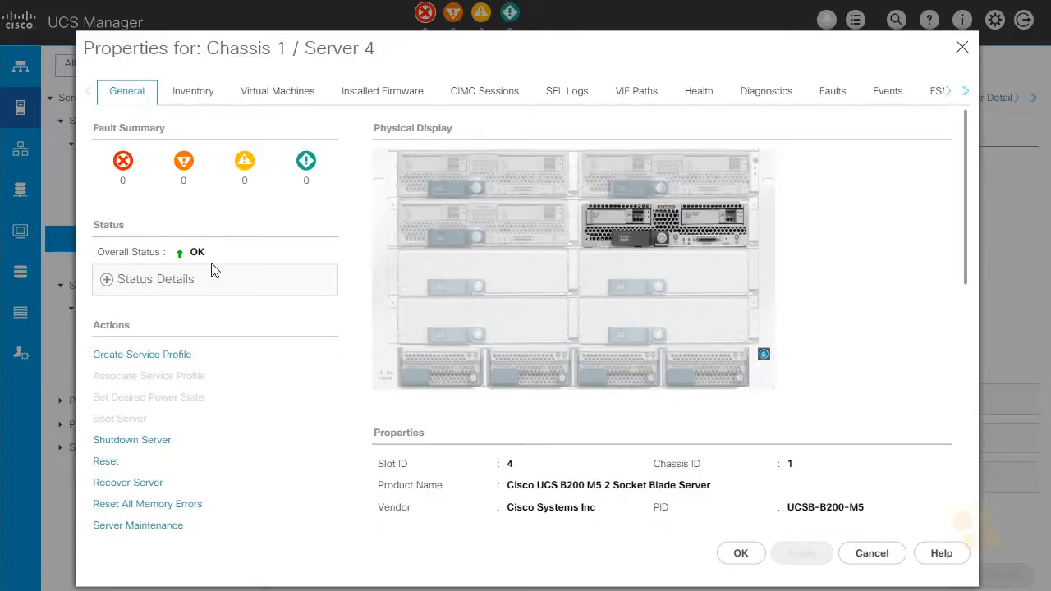
left_click(108, 282)
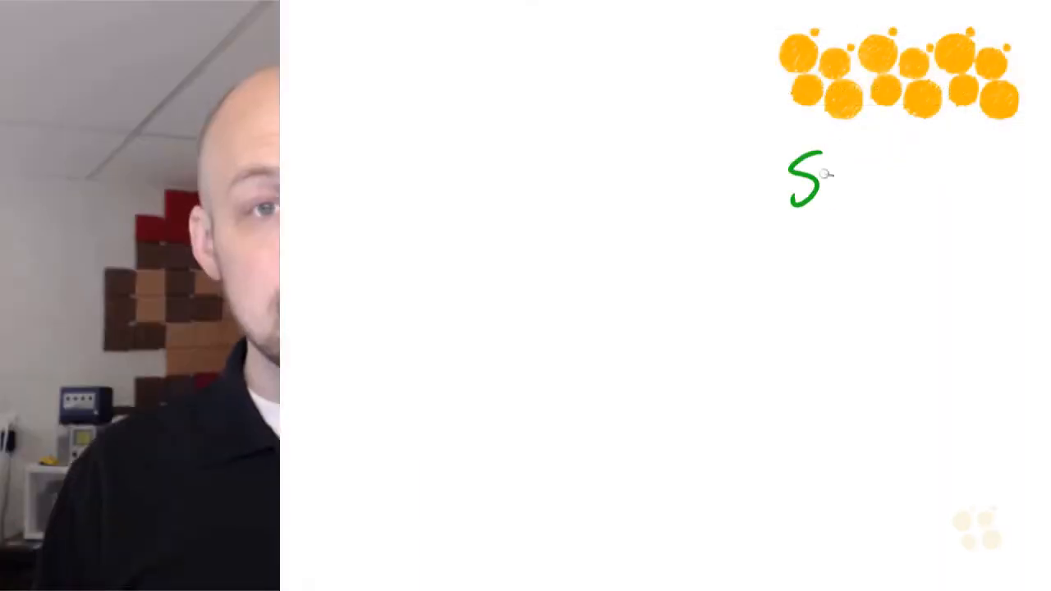
left_click_drag(908, 177, 923, 181)
left_click_drag(922, 192, 938, 199)
left_click_drag(951, 185, 960, 202)
mouse_move(970, 162)
left_mouse_down()
mouse_move(971, 203)
mouse_move(982, 176)
left_mouse_up()
left_click_drag(984, 183, 985, 203)
left_click_drag(998, 185, 1034, 205)
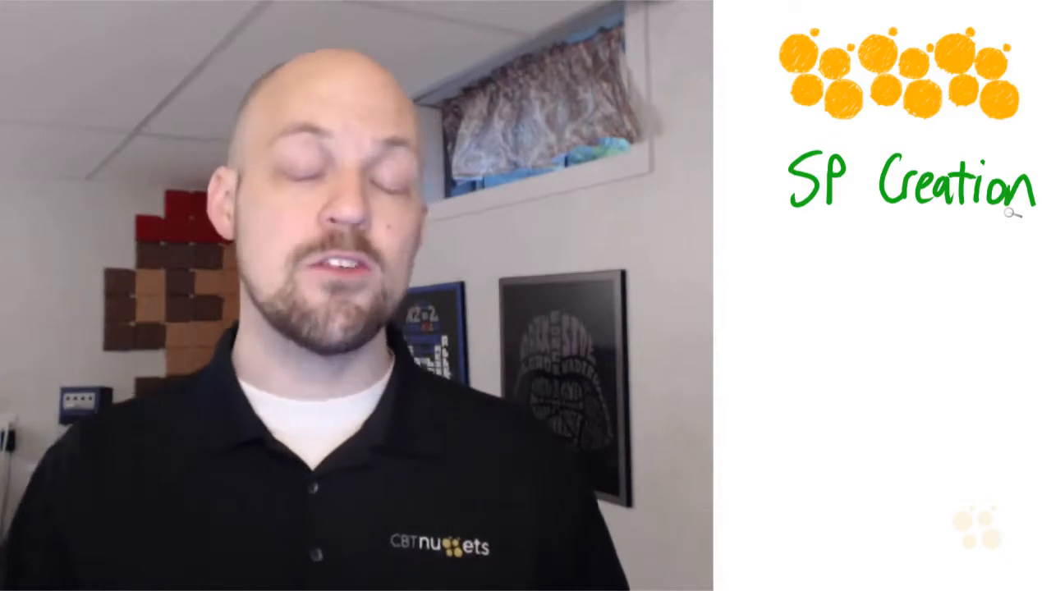
mouse_move(810, 266)
left_mouse_down()
mouse_move(872, 249)
mouse_move(943, 277)
mouse_move(1023, 272)
mouse_move(1004, 302)
left_mouse_up()
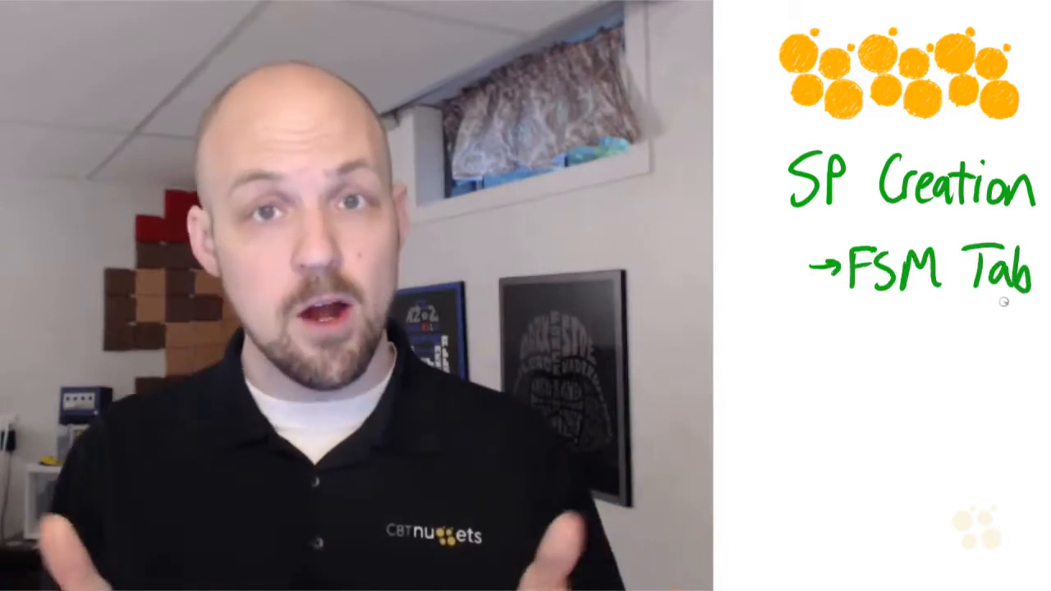
mouse_move(812, 358)
left_mouse_down()
mouse_move(894, 369)
mouse_move(840, 434)
mouse_move(986, 436)
mouse_move(948, 505)
mouse_move(1003, 522)
left_mouse_up()
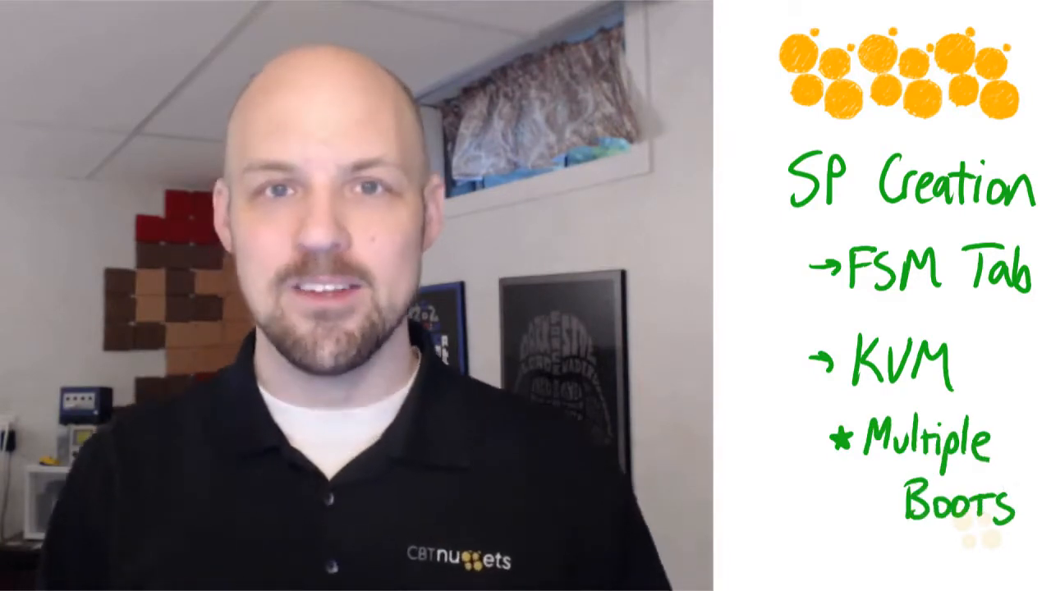